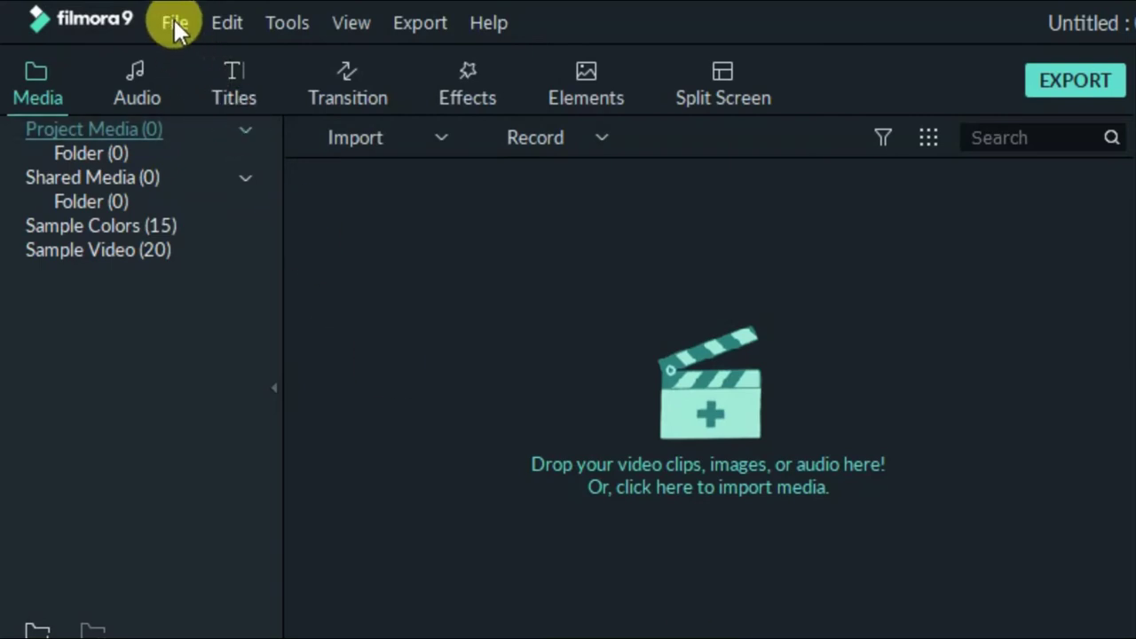
- Start a new 16:9 widescreen project
click(174, 19)
mouse_move(384, 62)
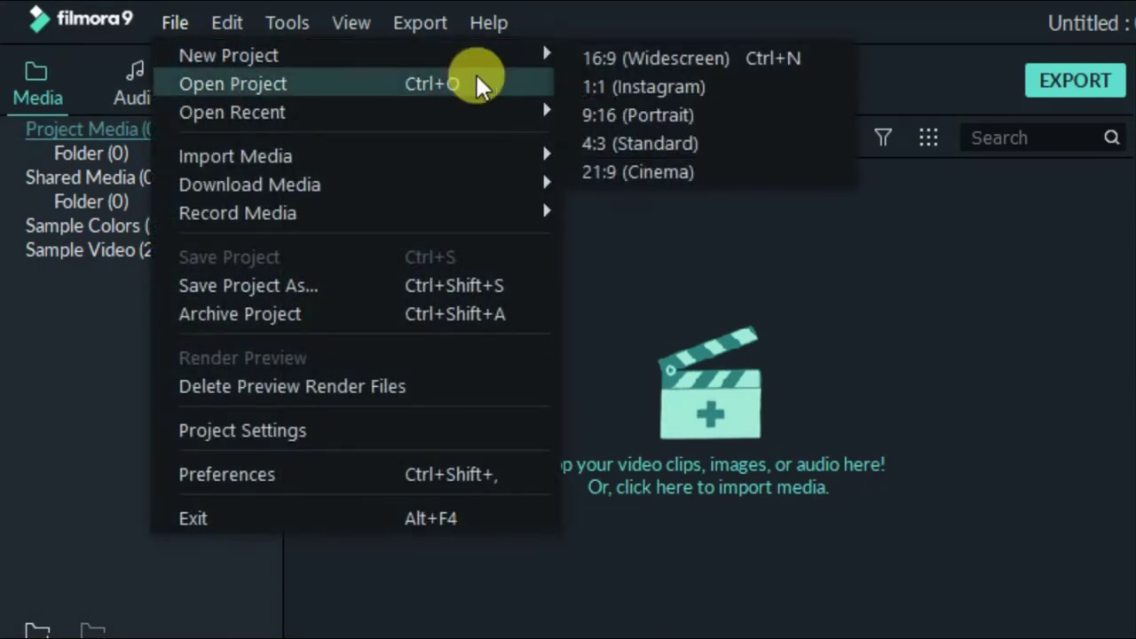
click(617, 58)
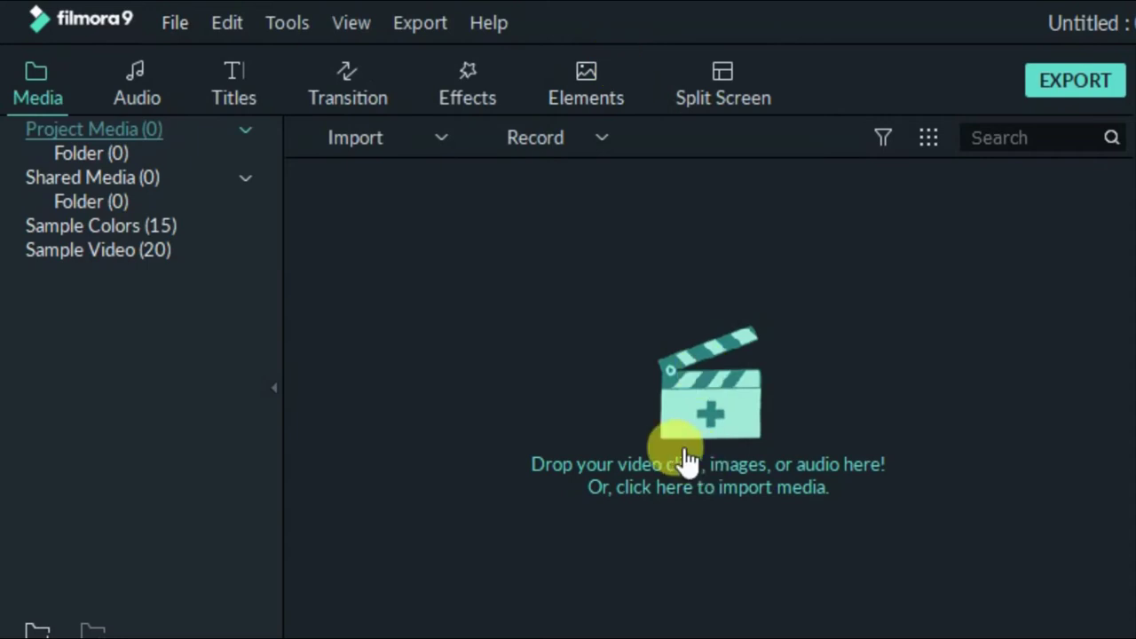
- Import the Farm clip, add it to the timeline matching its media settings, and rewind
click(675, 383)
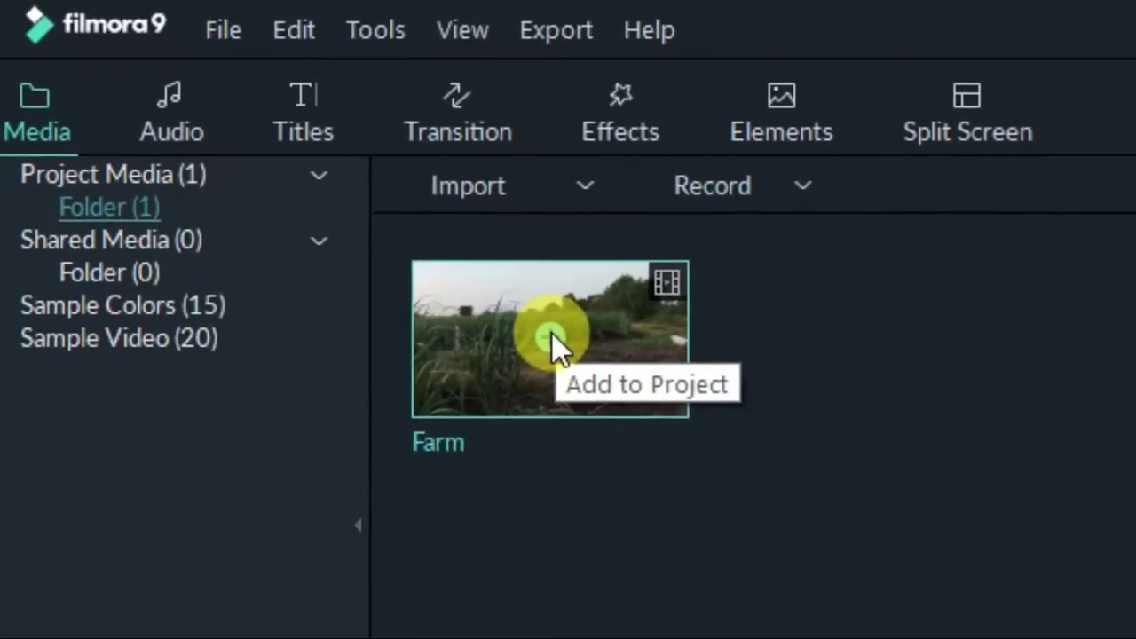
click(491, 300)
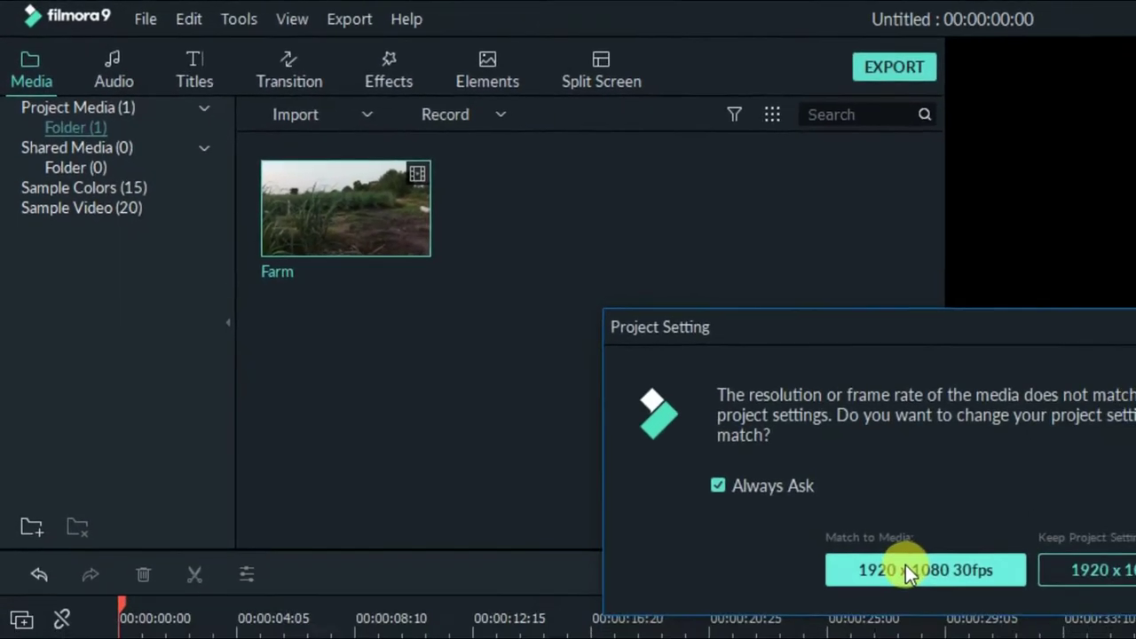
click(909, 572)
click(677, 292)
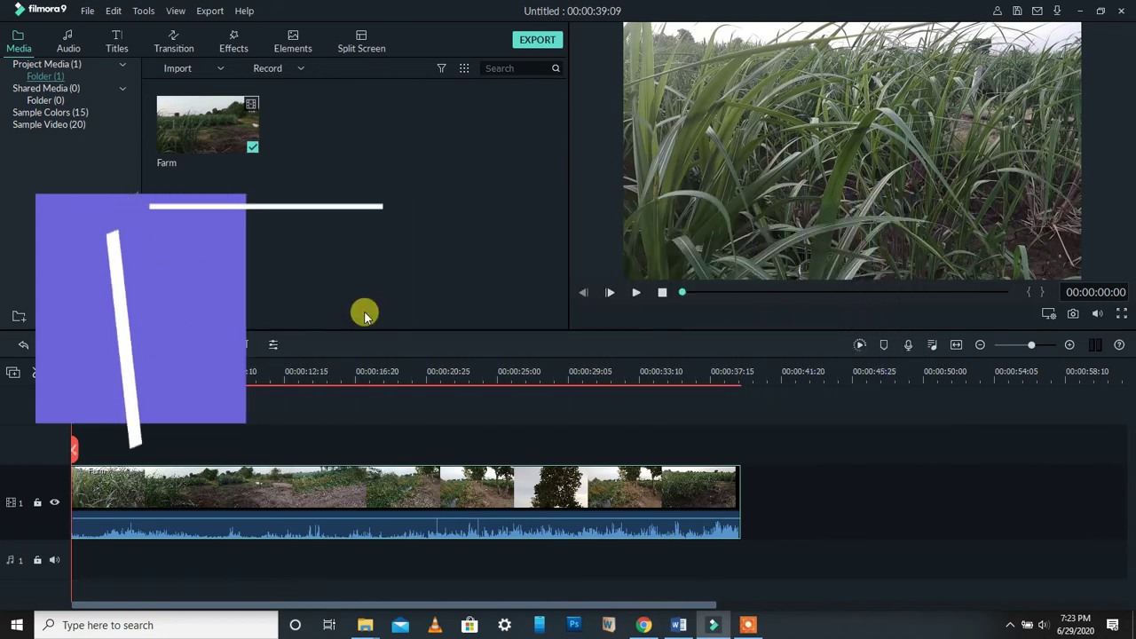
click(120, 41)
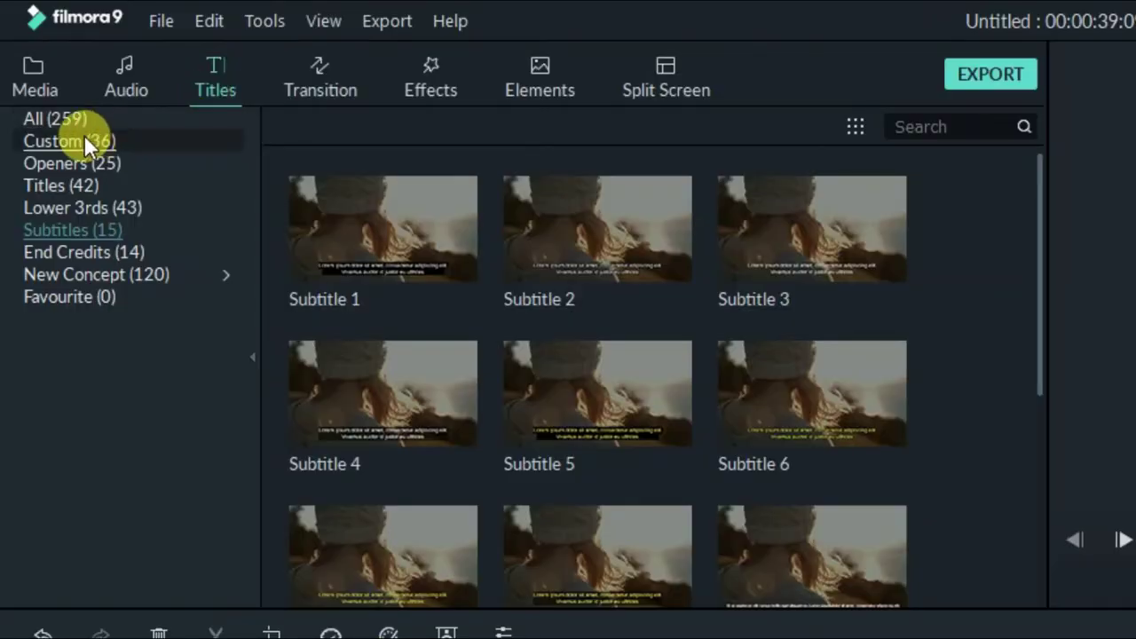
- Show the Titles (42) category, select Default Title, and park the playhead about 2 seconds in
click(70, 183)
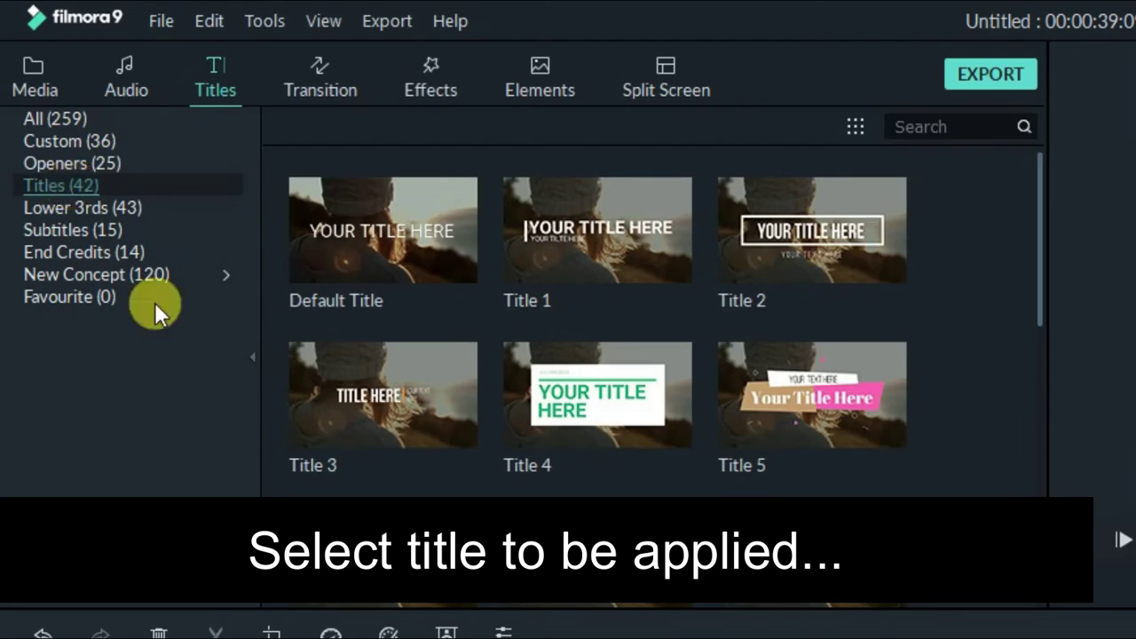
click(409, 264)
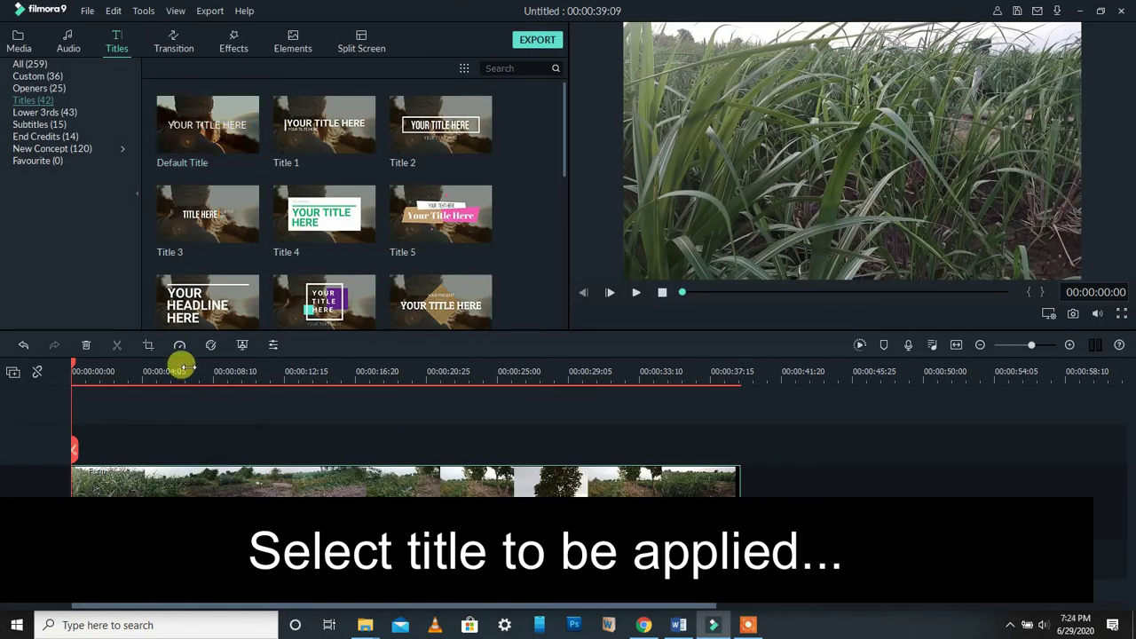
click(108, 364)
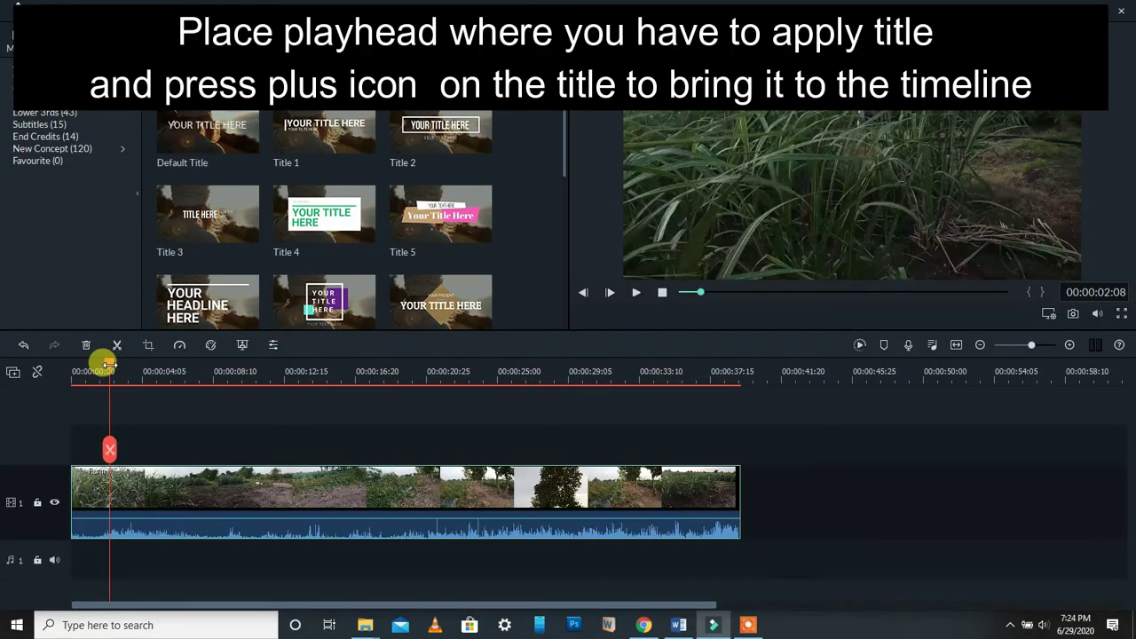
click(87, 366)
key(space)
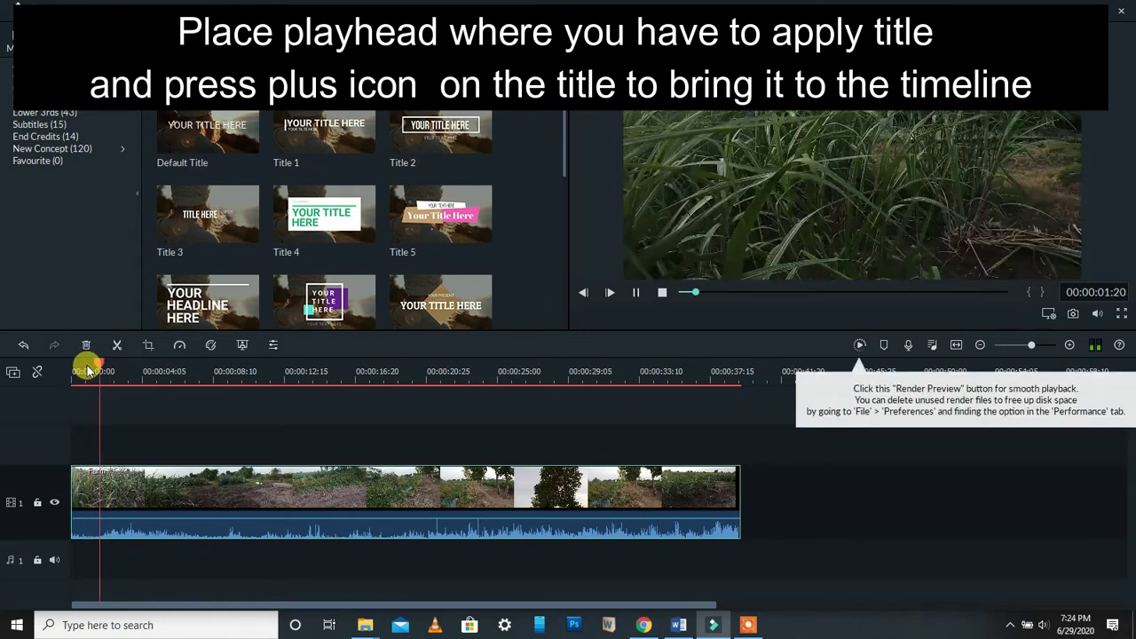
key(space)
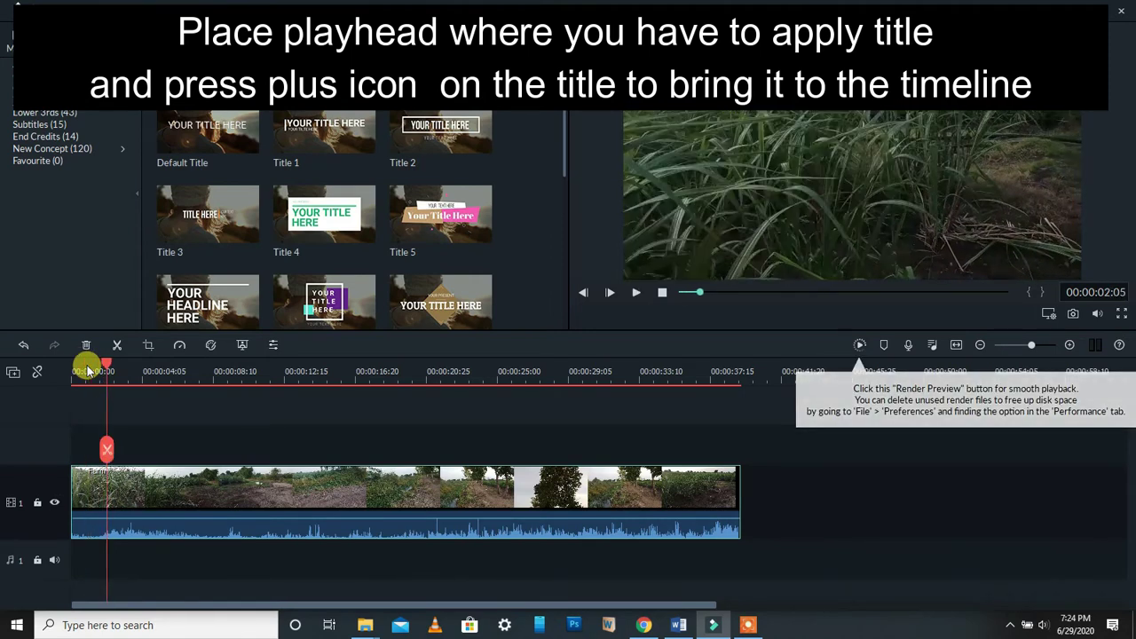
click(210, 130)
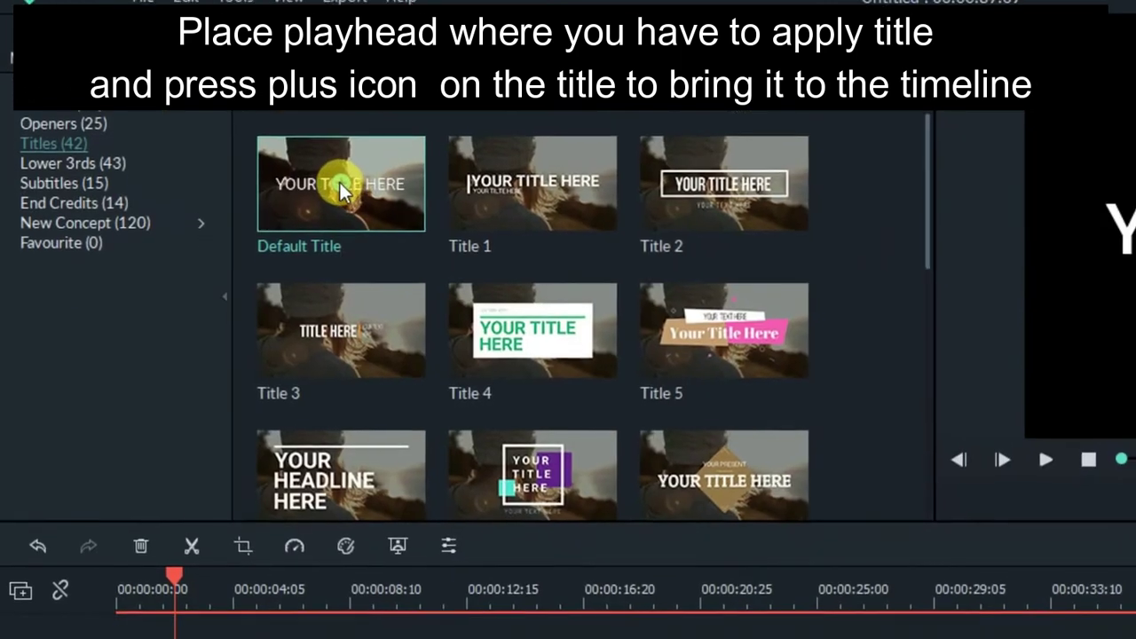
- Add Default Title on track 2 and replace YOUR TITLE HERE with 'Sugarcane Farm'
click(339, 191)
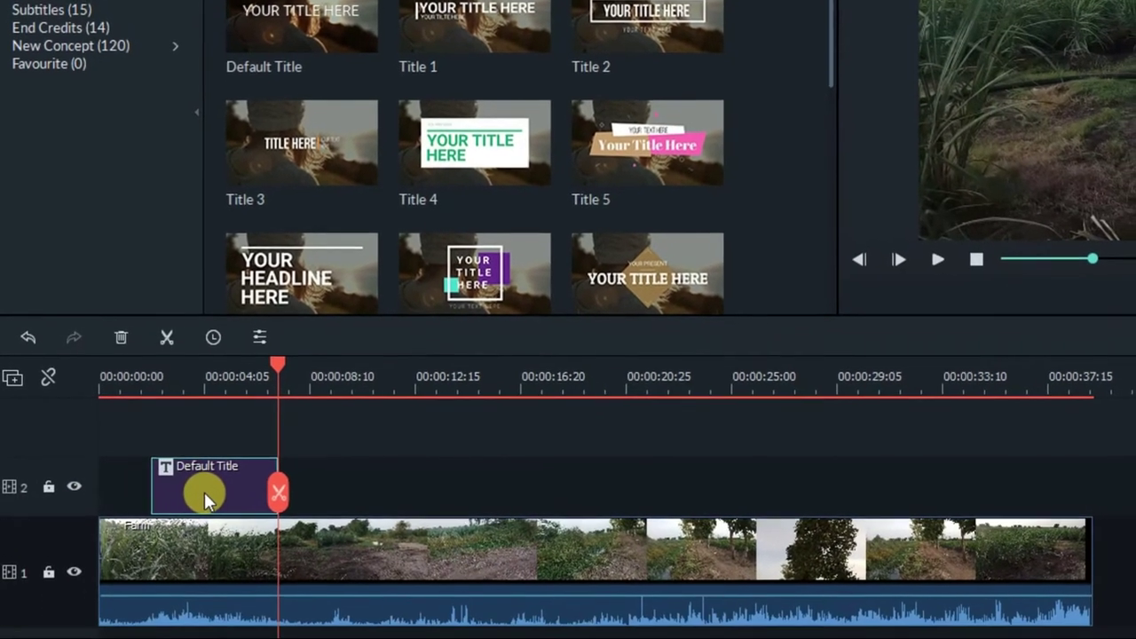
double_click(205, 493)
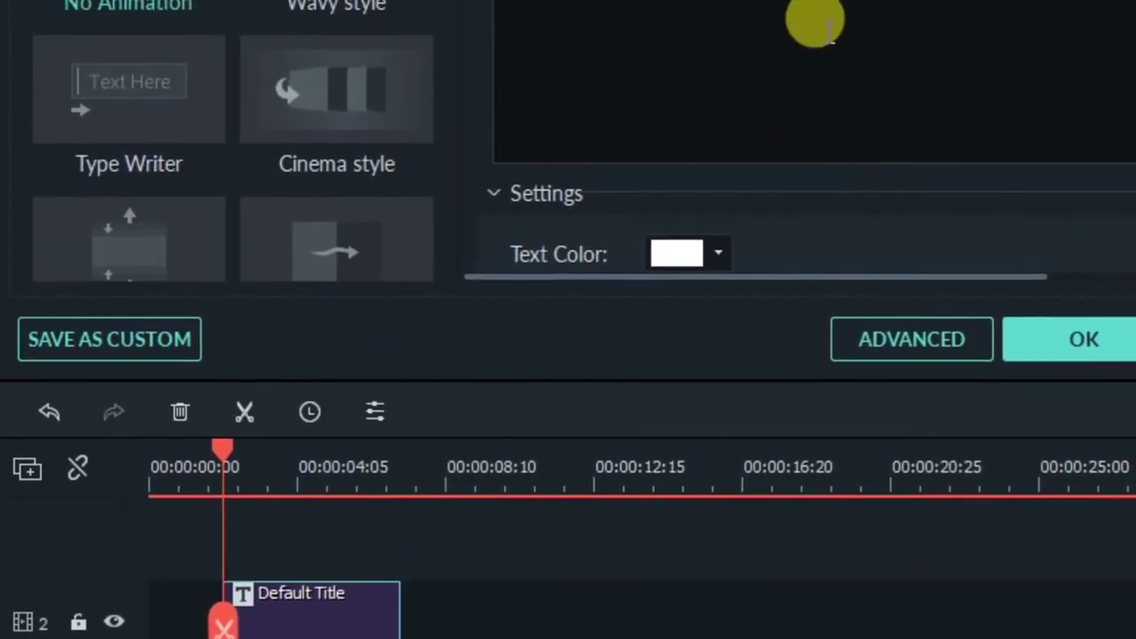
drag(679, 8, 482, 36)
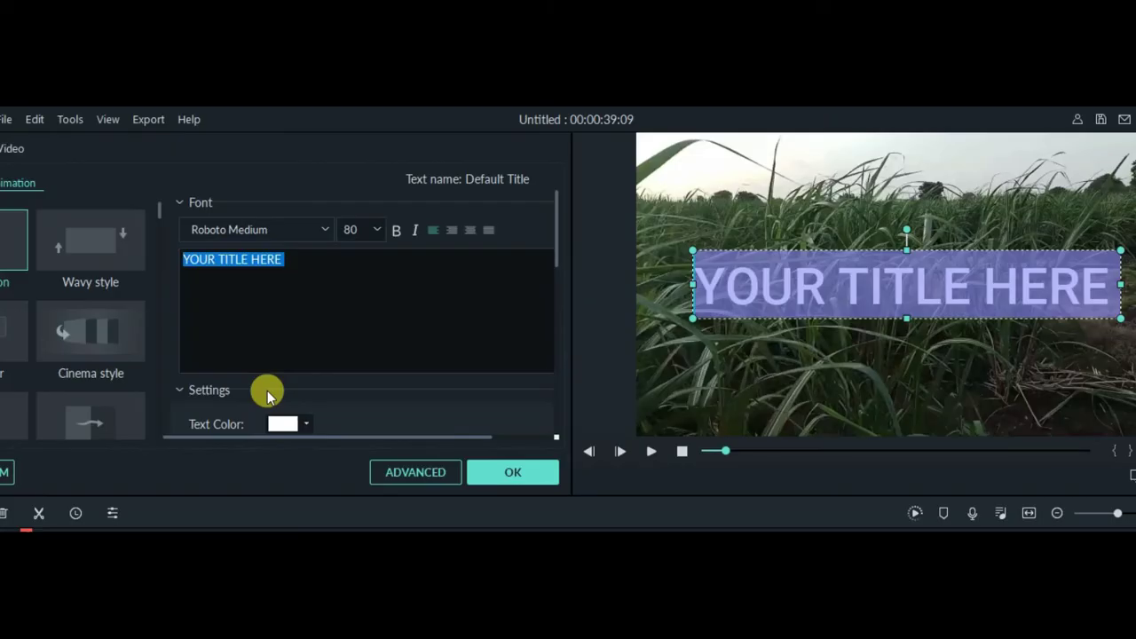
text(Sugarcane)
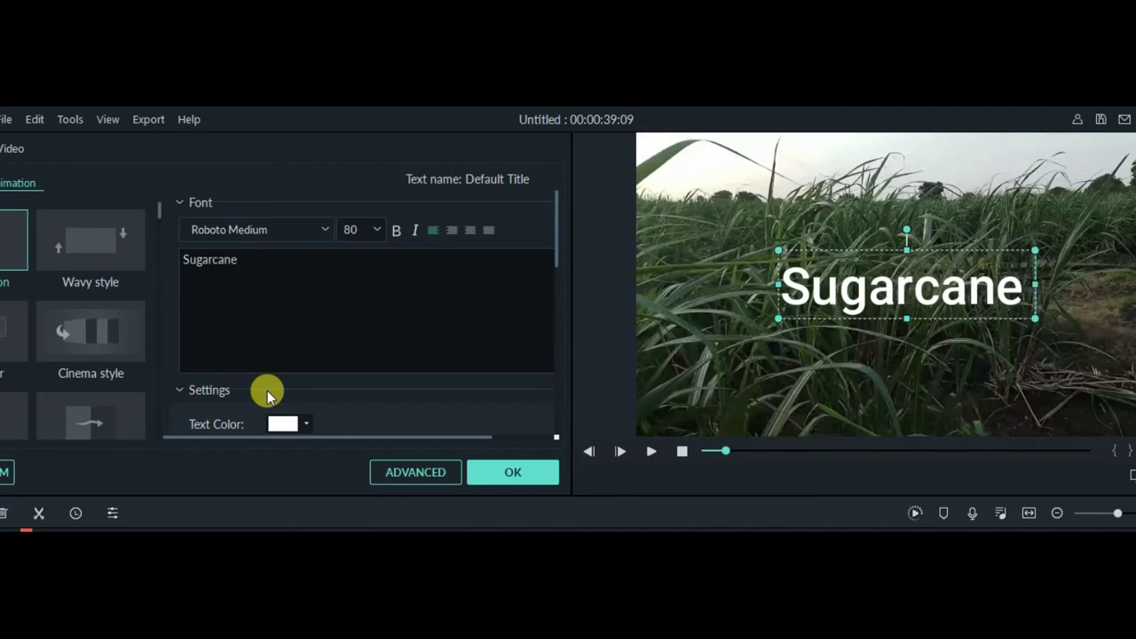
text( Farm)
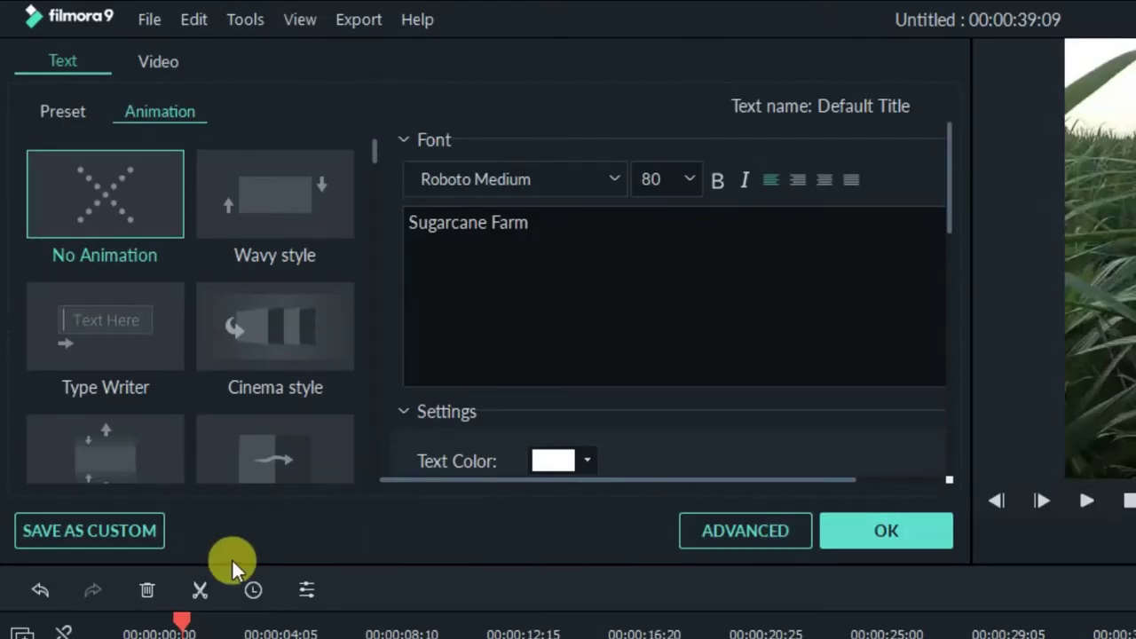
- Save the title as custom preset 'My Beginning' and close the title editor
click(65, 531)
drag(835, 536, 690, 522)
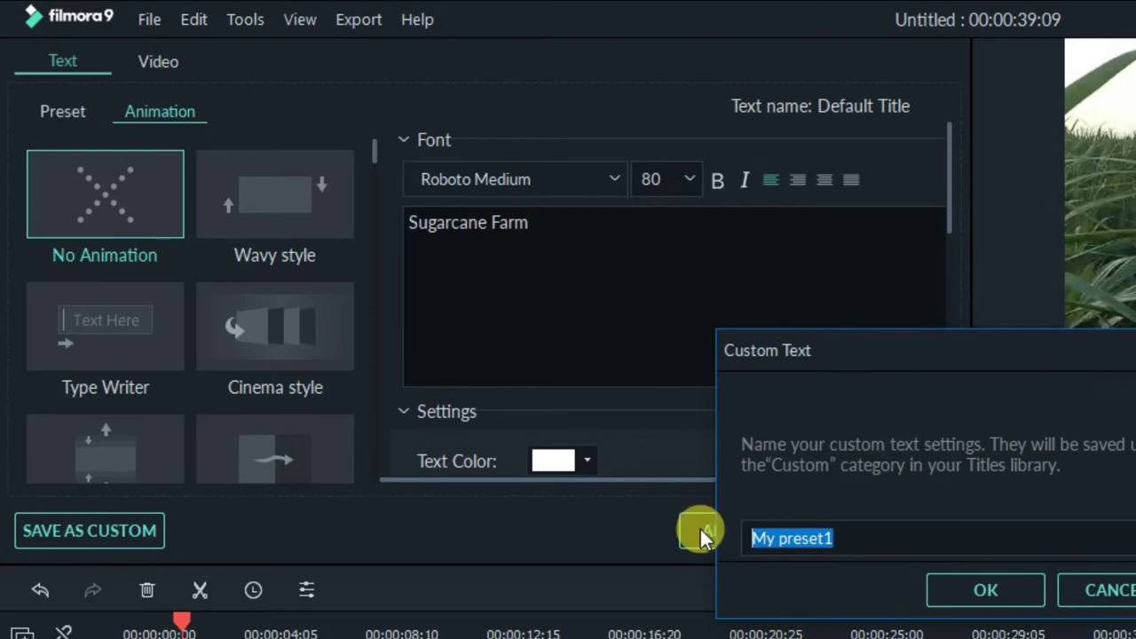
text(My Beginning)
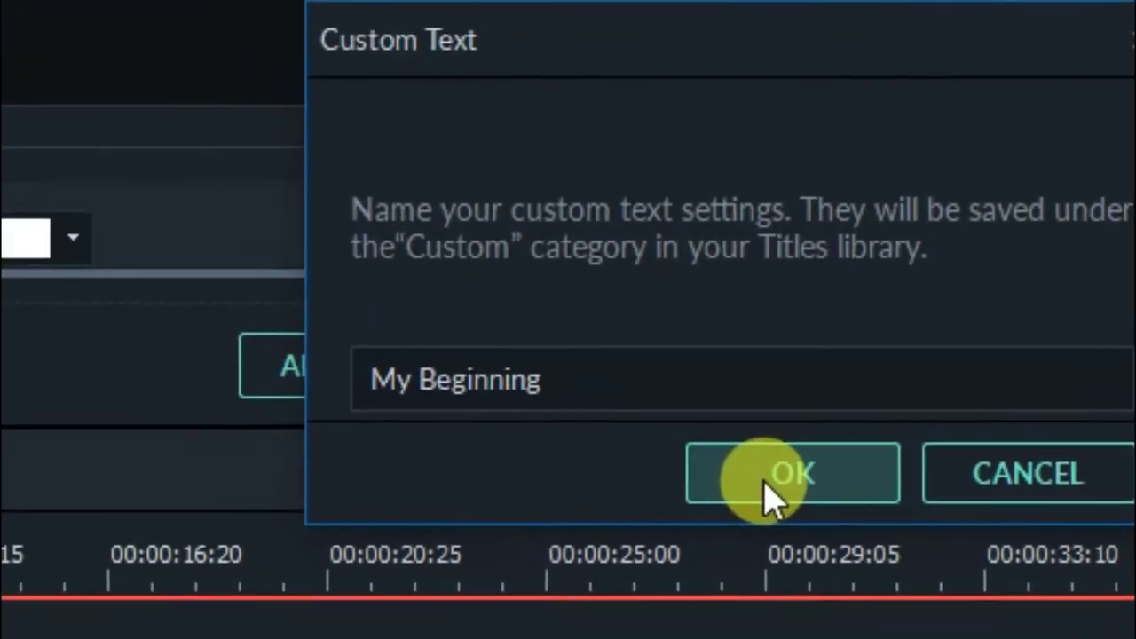
click(787, 504)
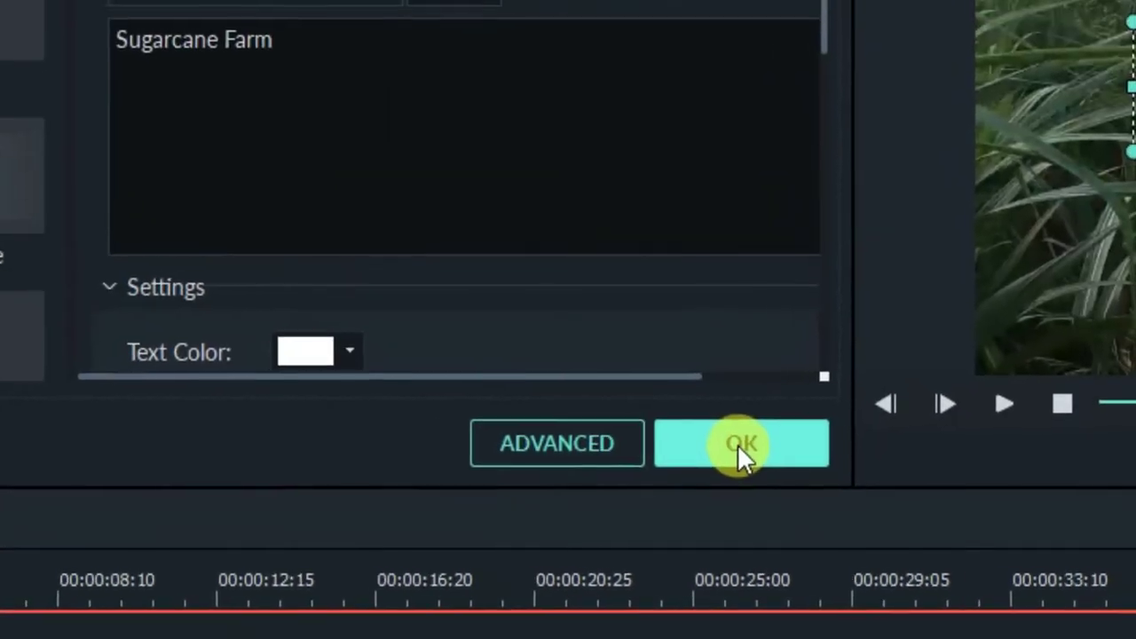
click(740, 444)
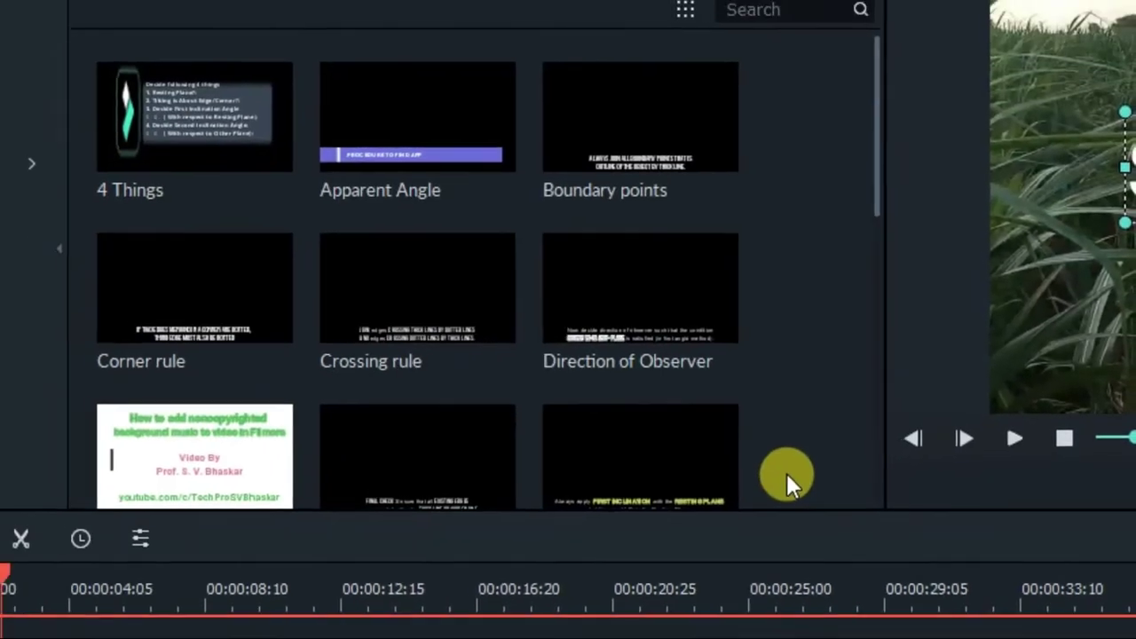
- Play the Farm clip from about 4 seconds and stop near 17 seconds
drag(50, 581, 123, 585)
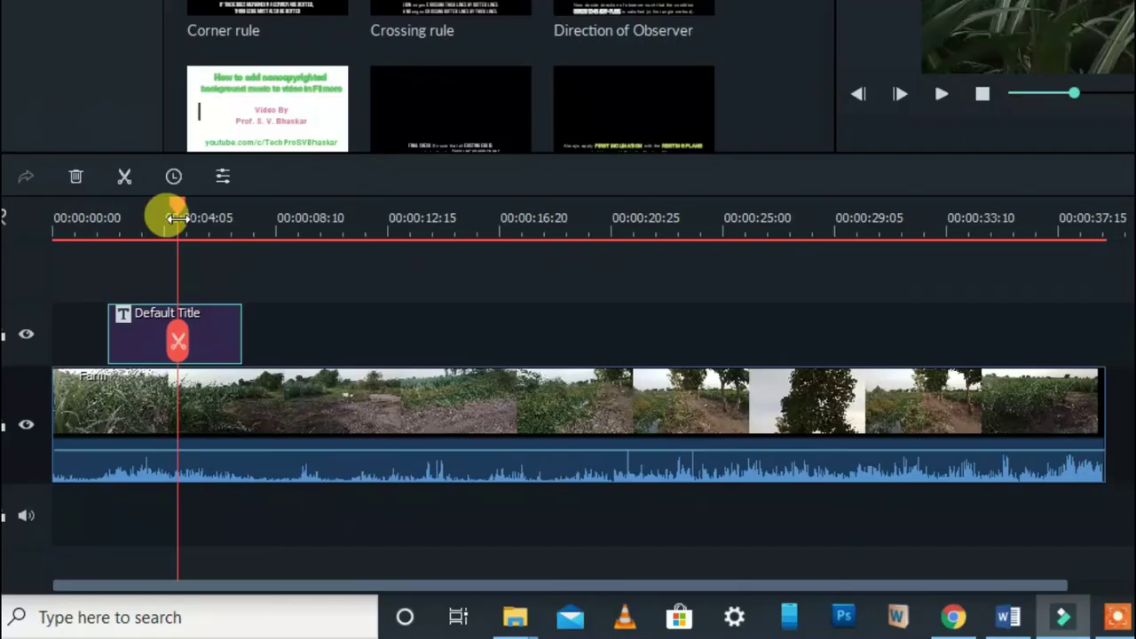
key(space)
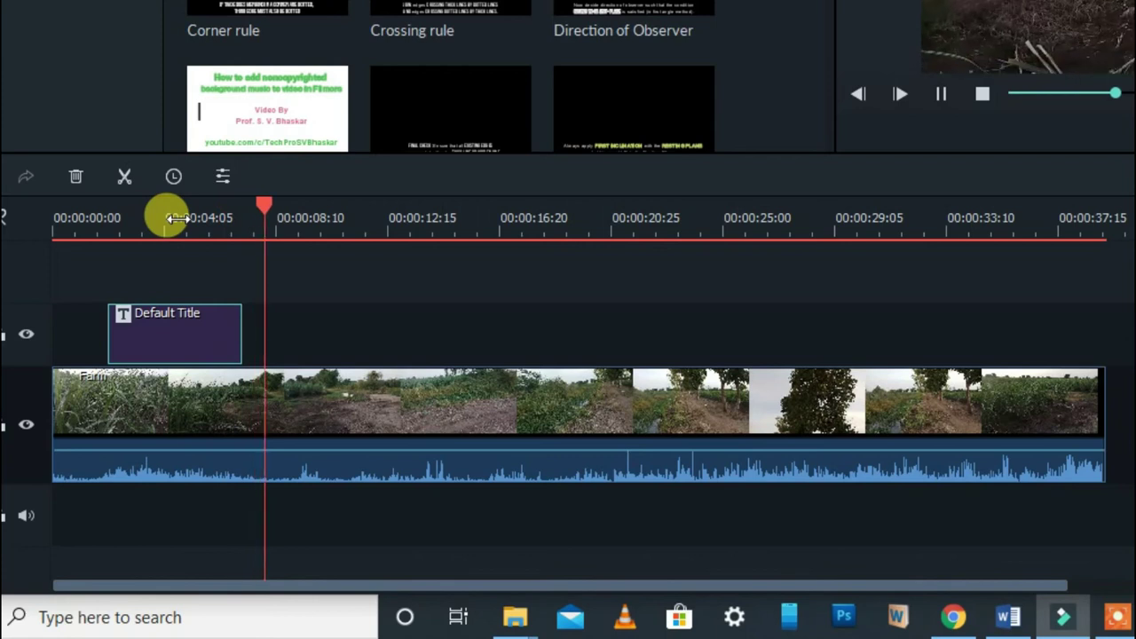
click(535, 221)
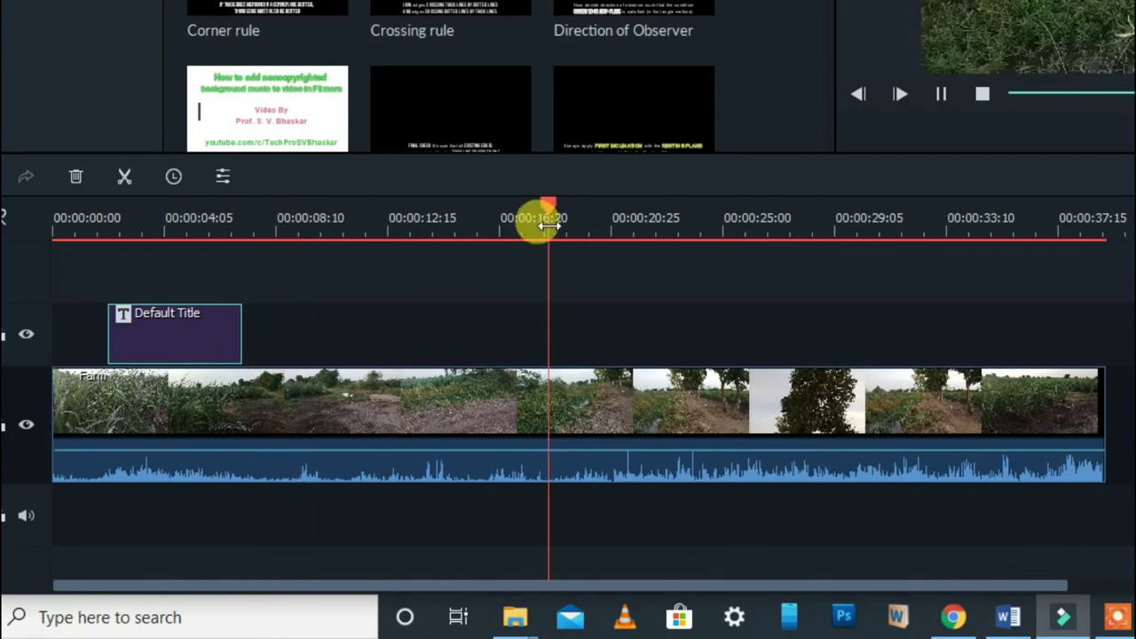
key(space)
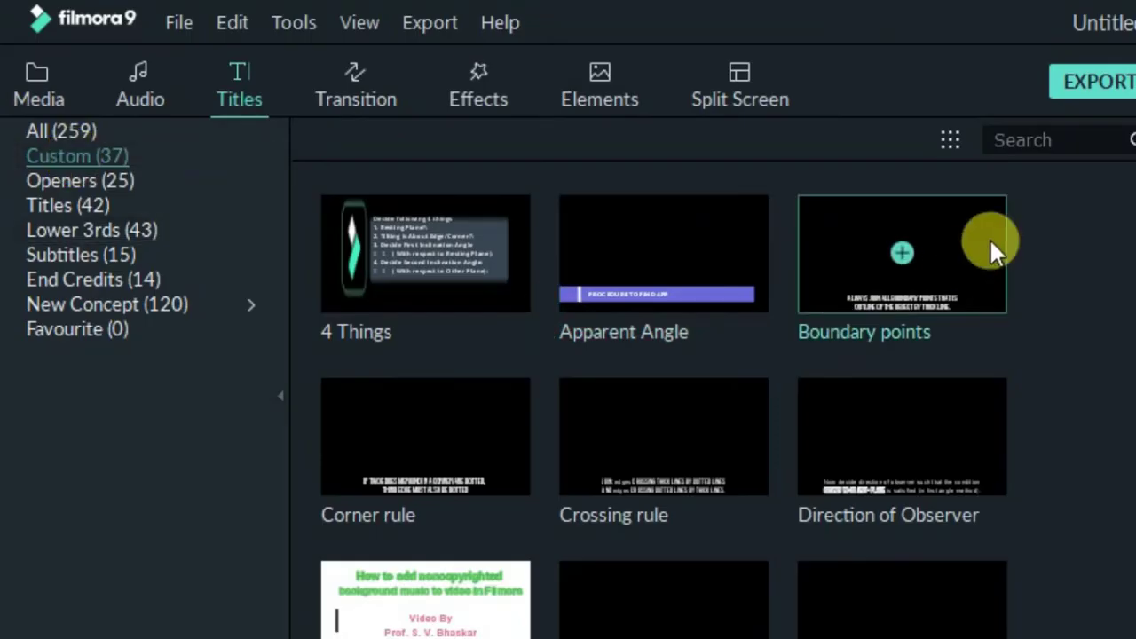
- Search for 'my beginn', place My Beginning on track 2 at 00:00:17, and preview full screen
click(1003, 133)
text(my)
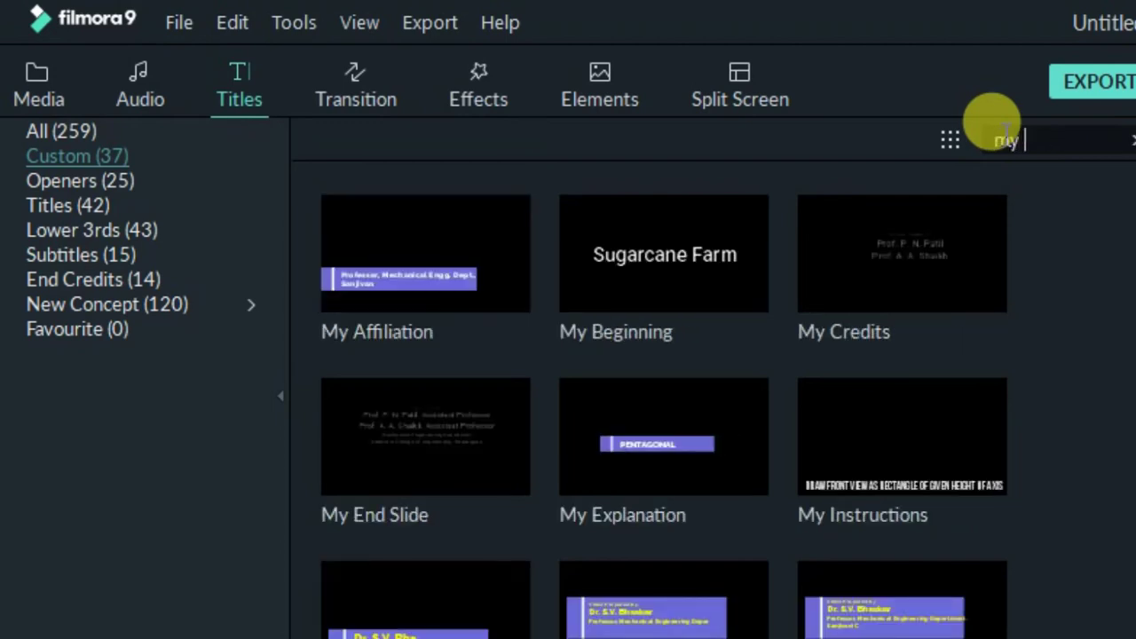
text( beginn)
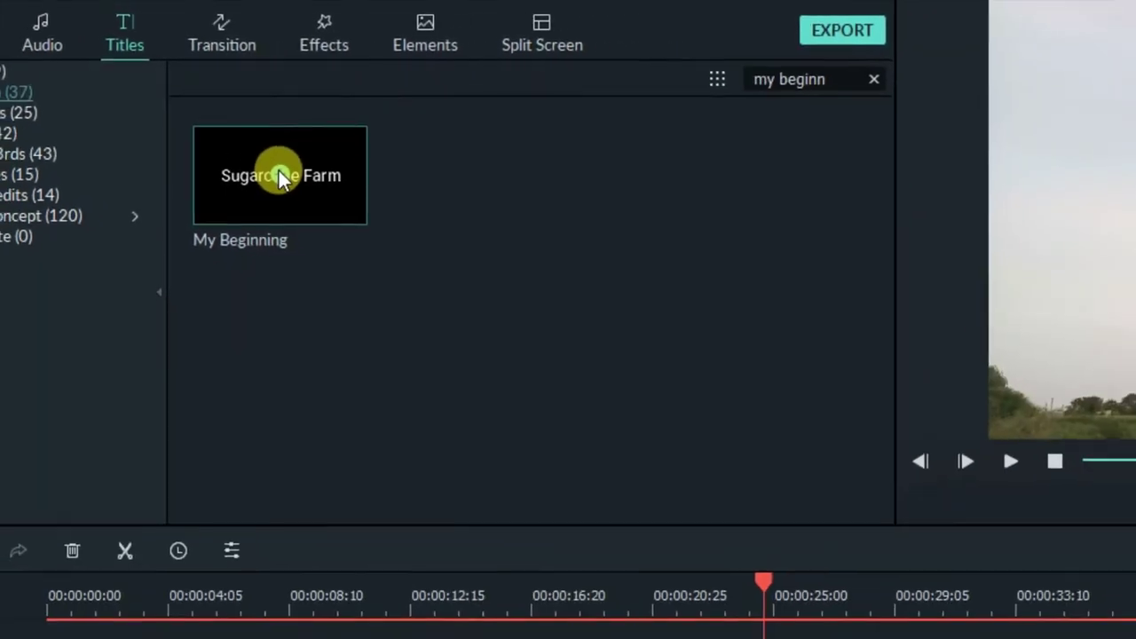
click(573, 556)
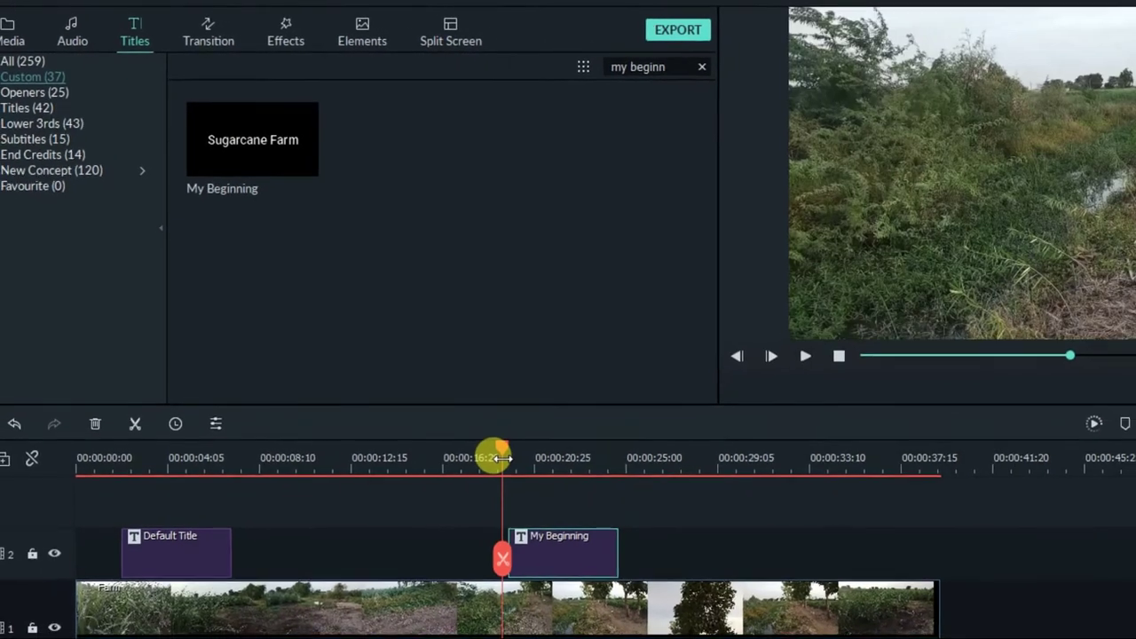
key(alt+Return)
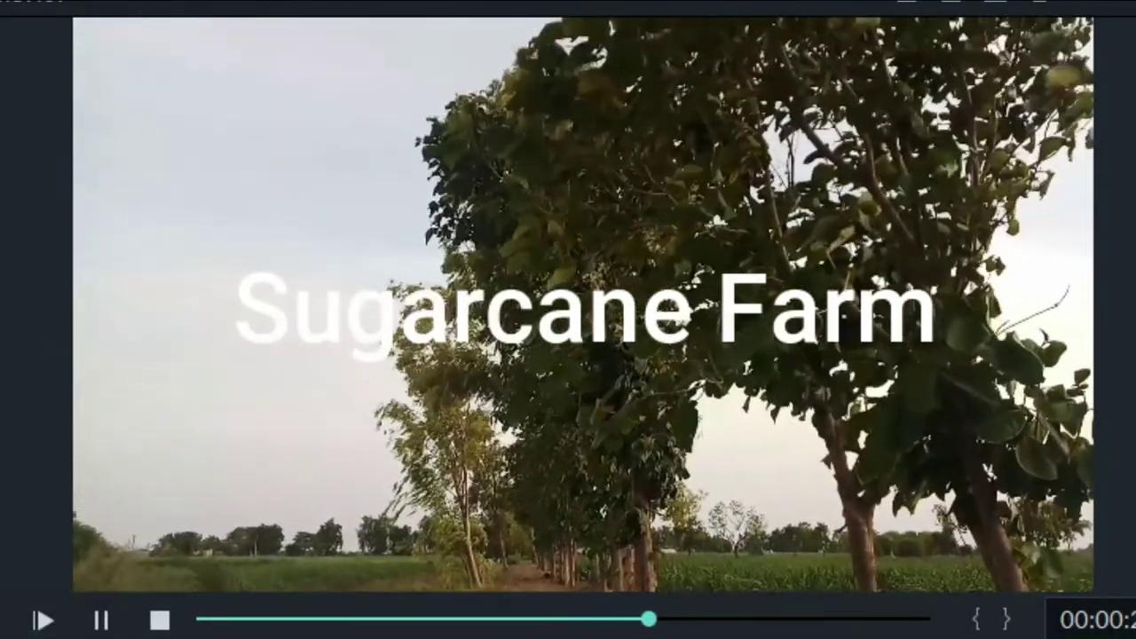
key(Escape)
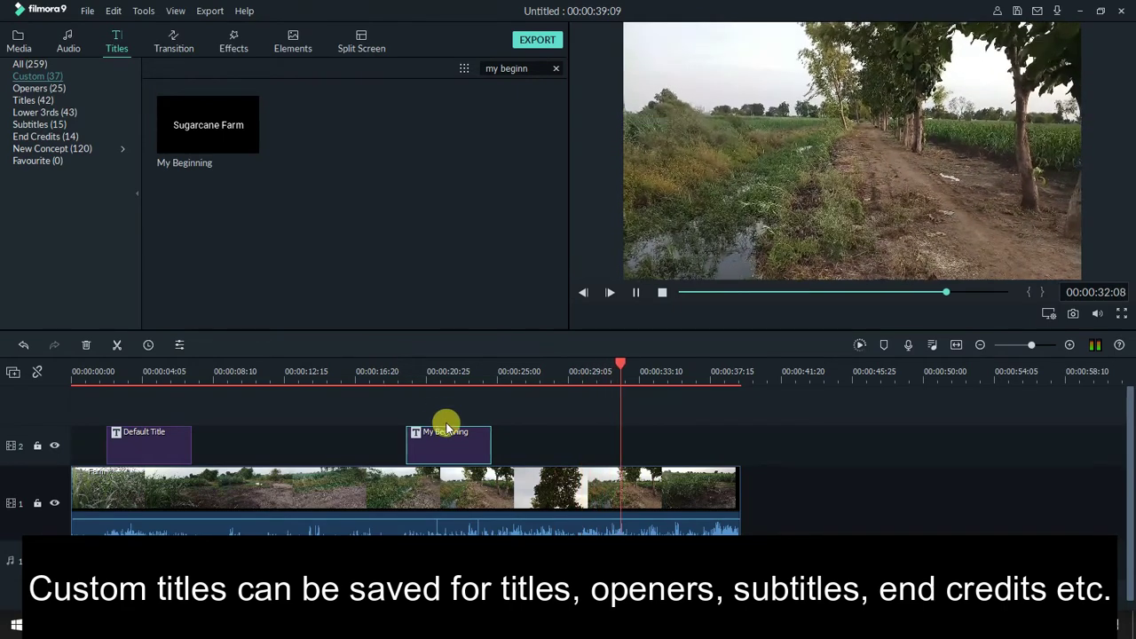
click(483, 452)
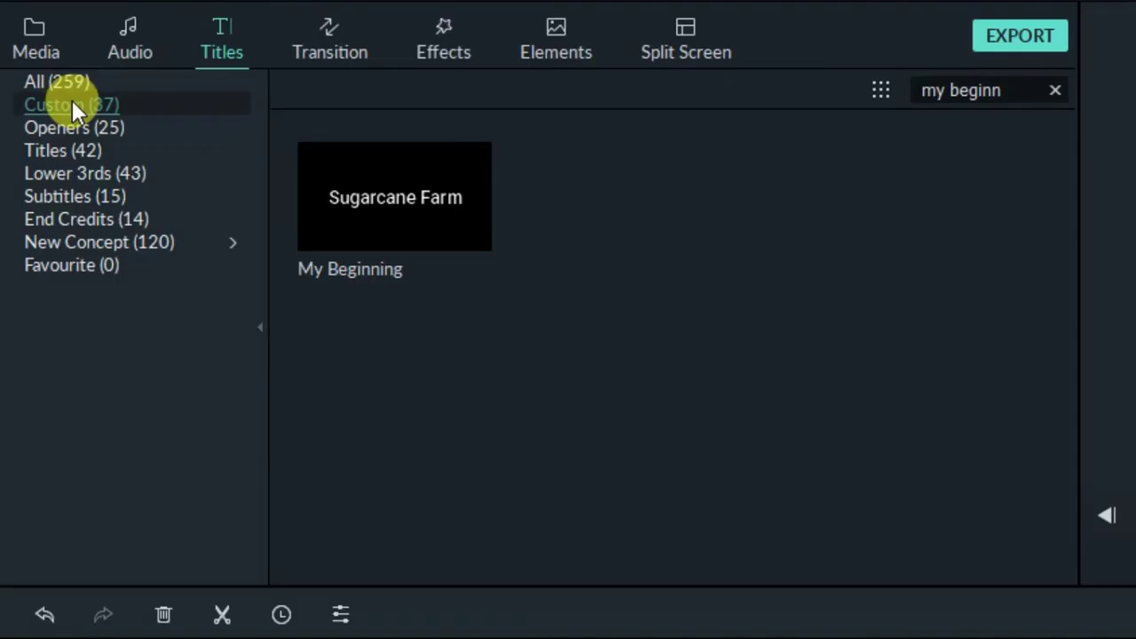
- Clear the title search and preview the 4 Things and background-music intro custom titles
click(1056, 90)
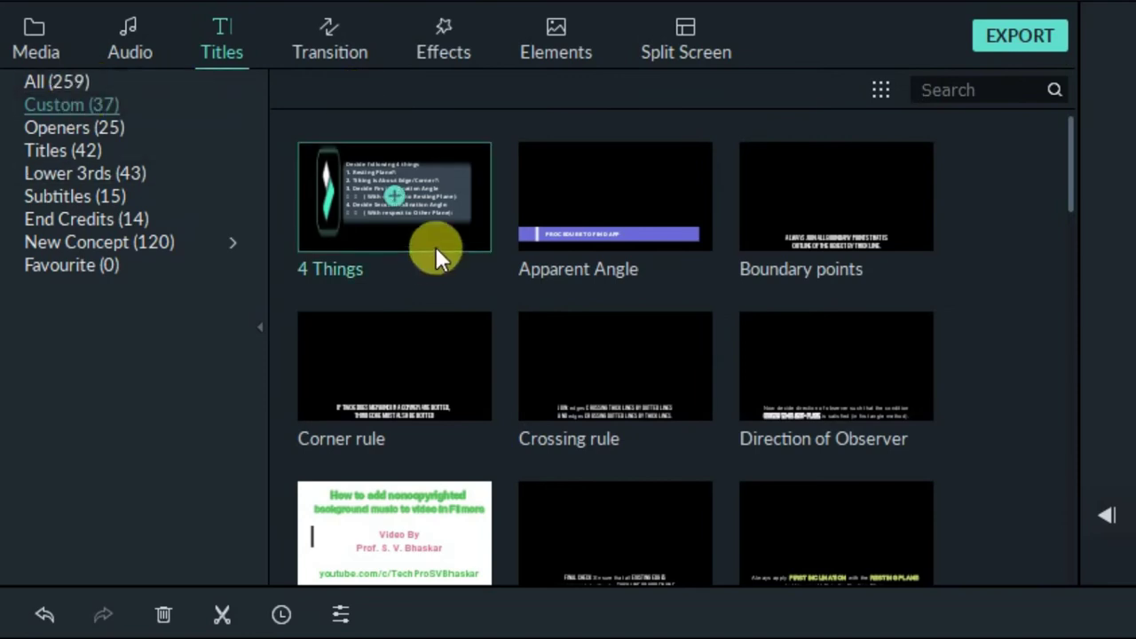
click(442, 199)
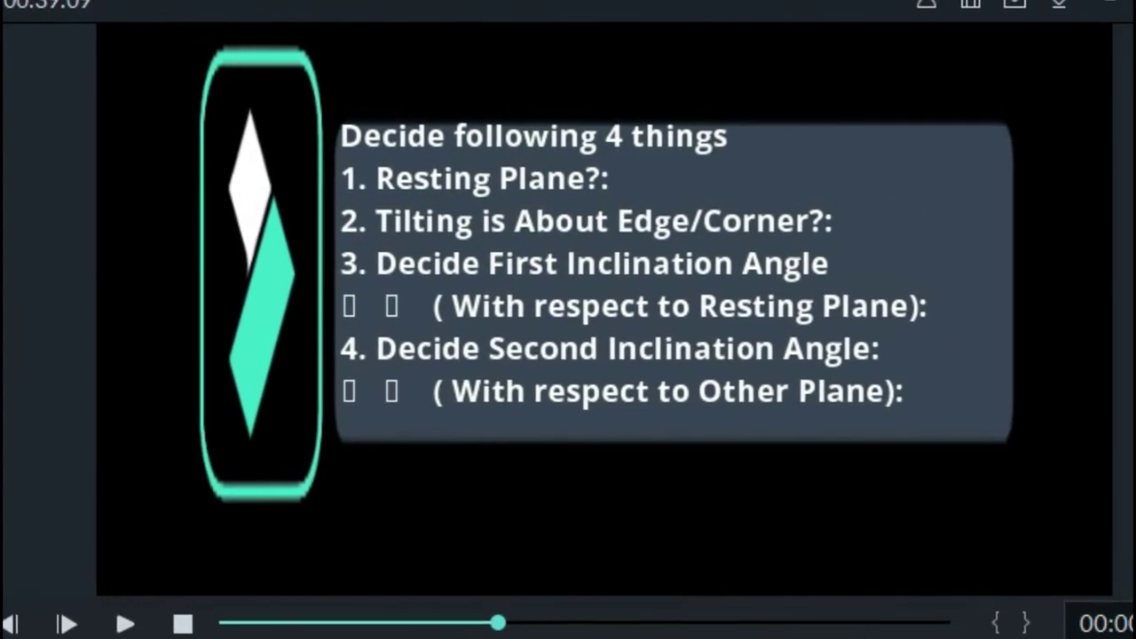
scroll(449, 332, up, 5)
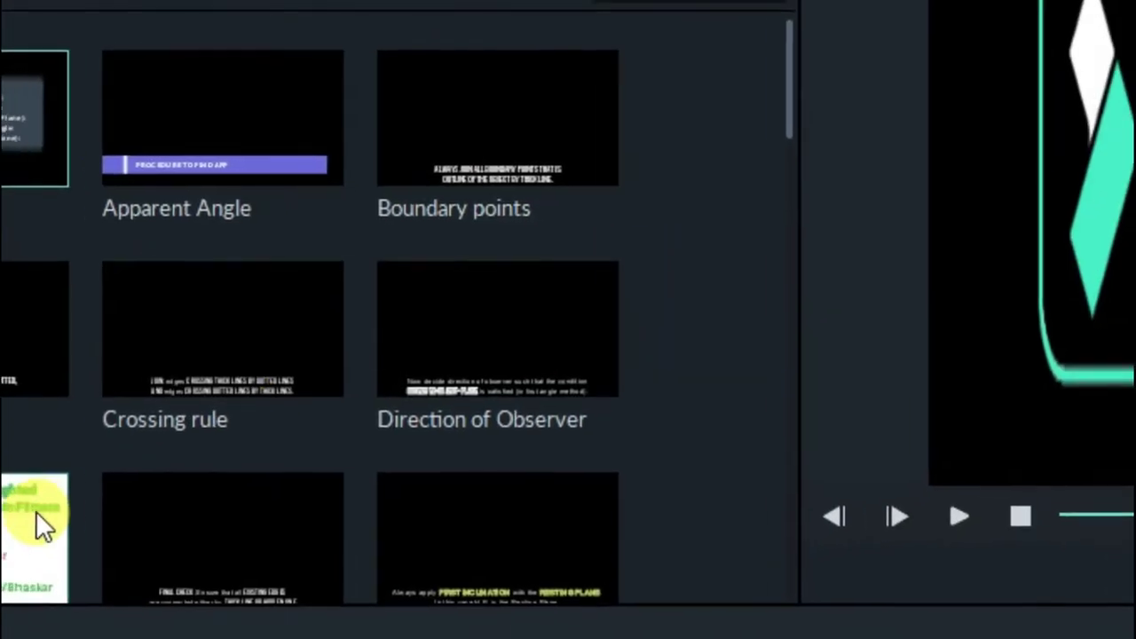
click(44, 509)
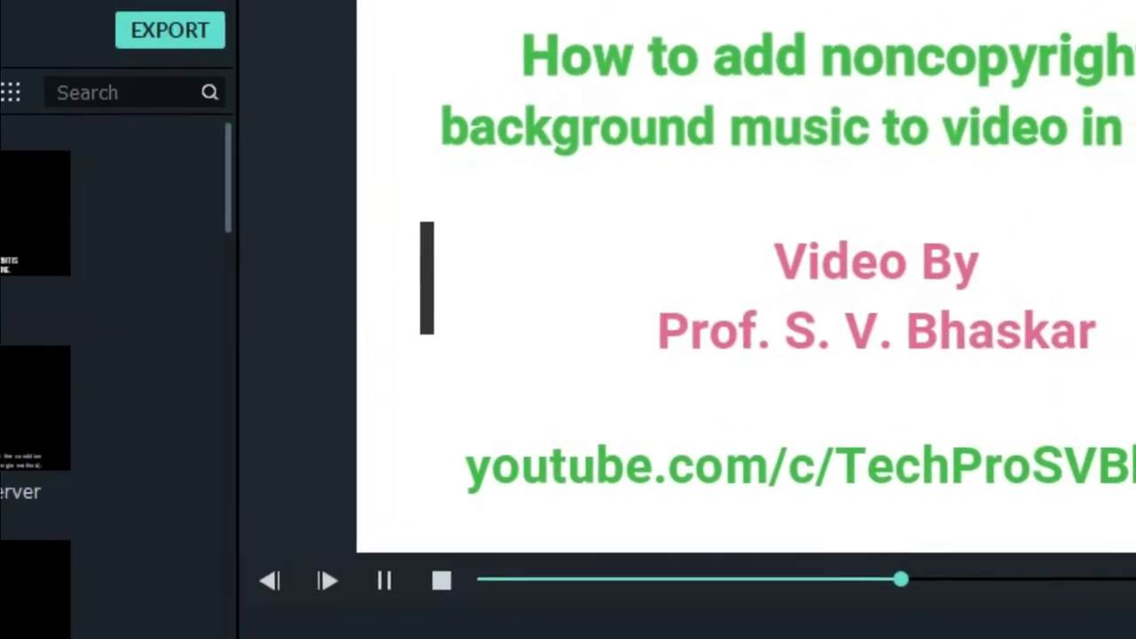
key(space)
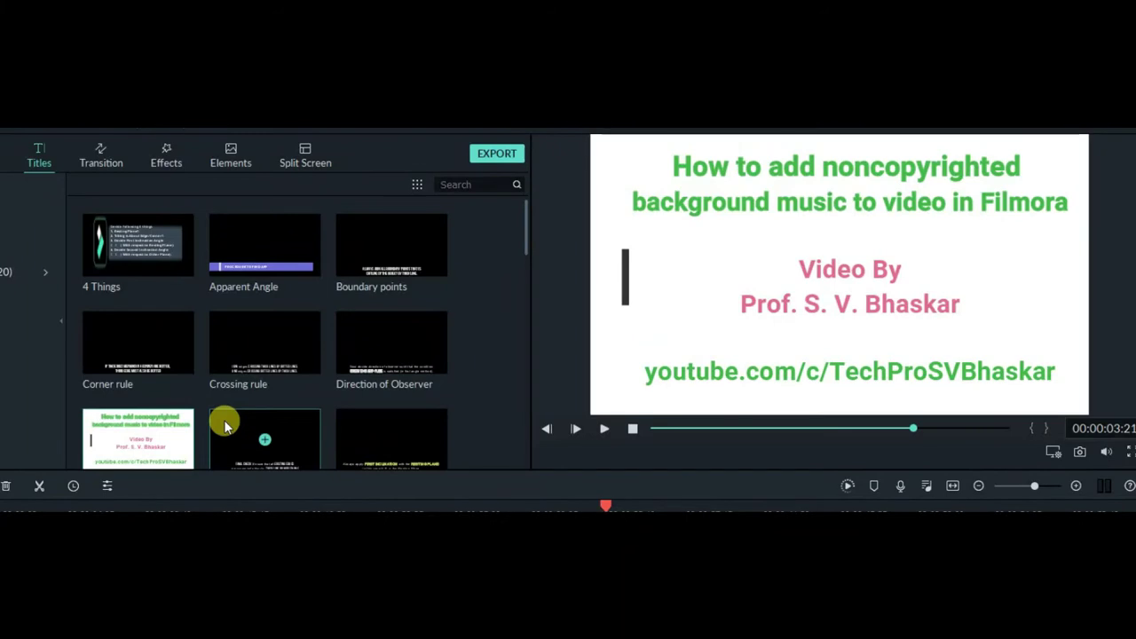
- Preview the My Affiliation, Subscribe and YouTube Library custom titles
scroll(252, 404, down, 5)
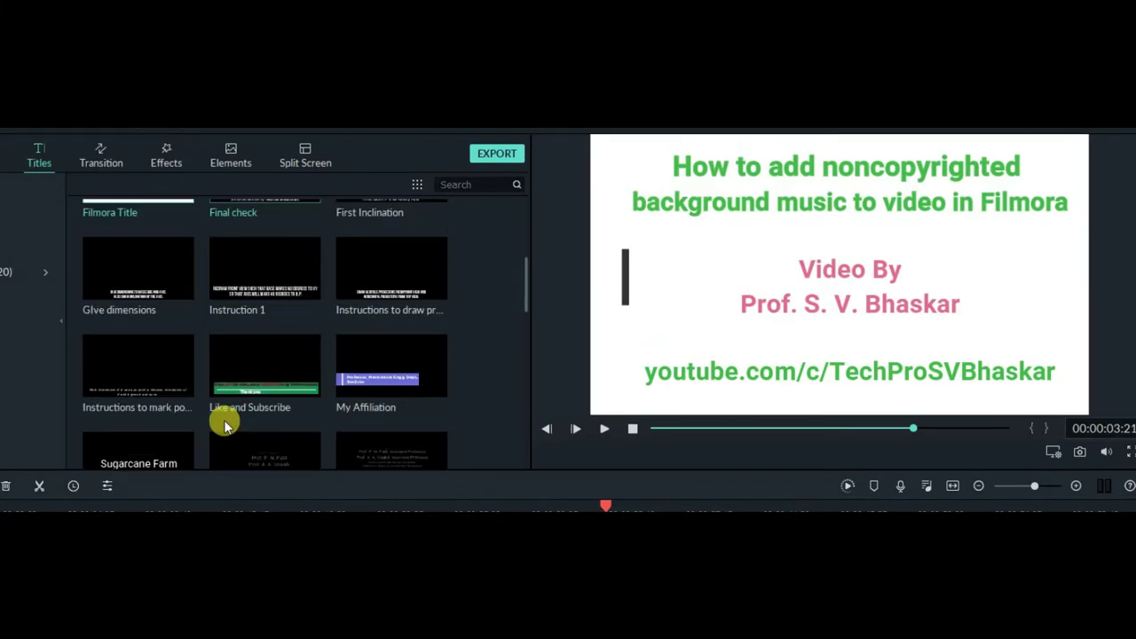
click(419, 373)
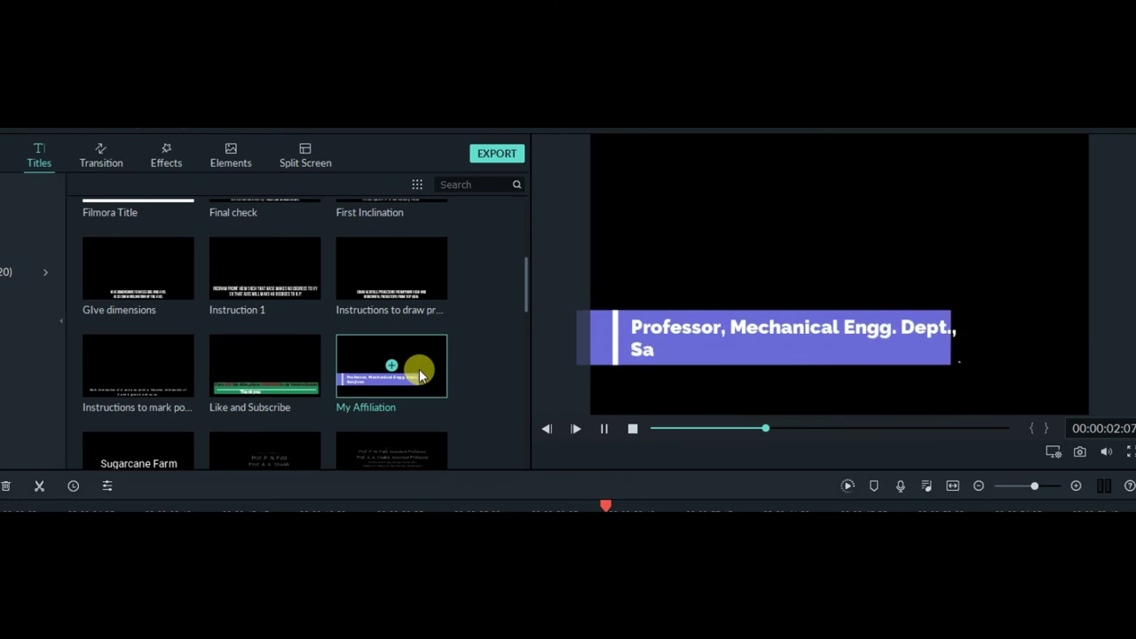
scroll(418, 369, down, 10)
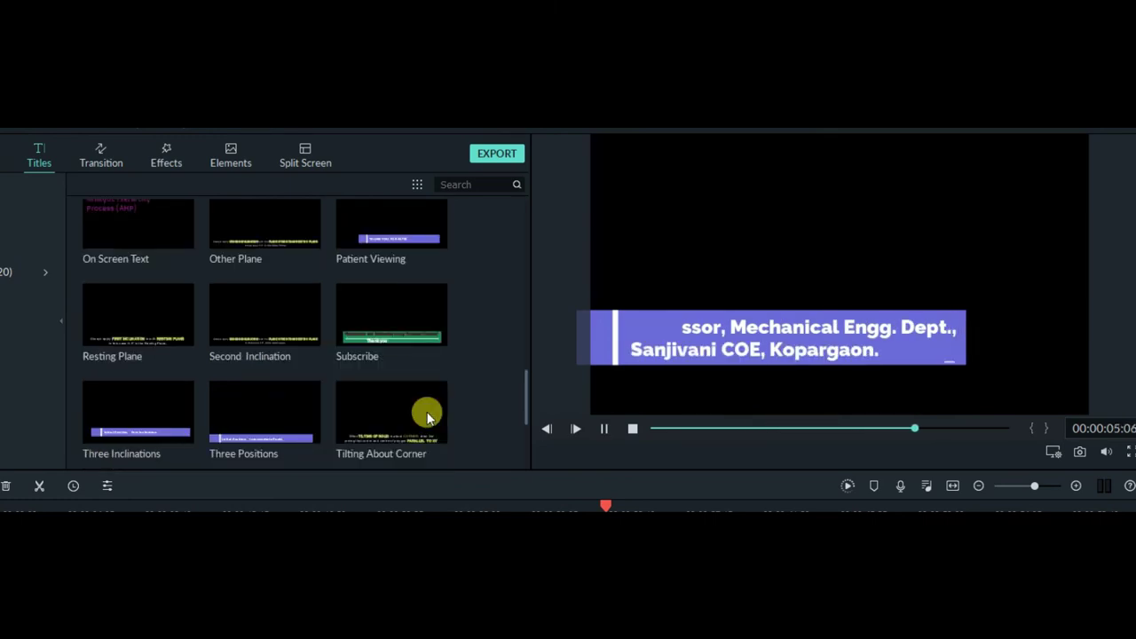
click(423, 321)
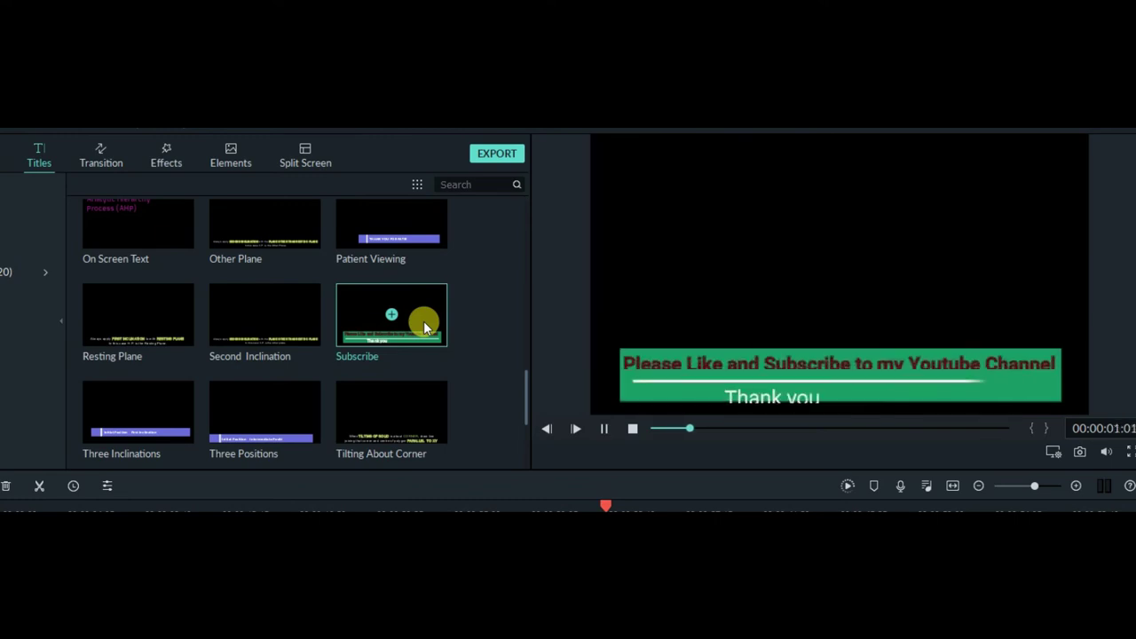
scroll(424, 327, down, 2)
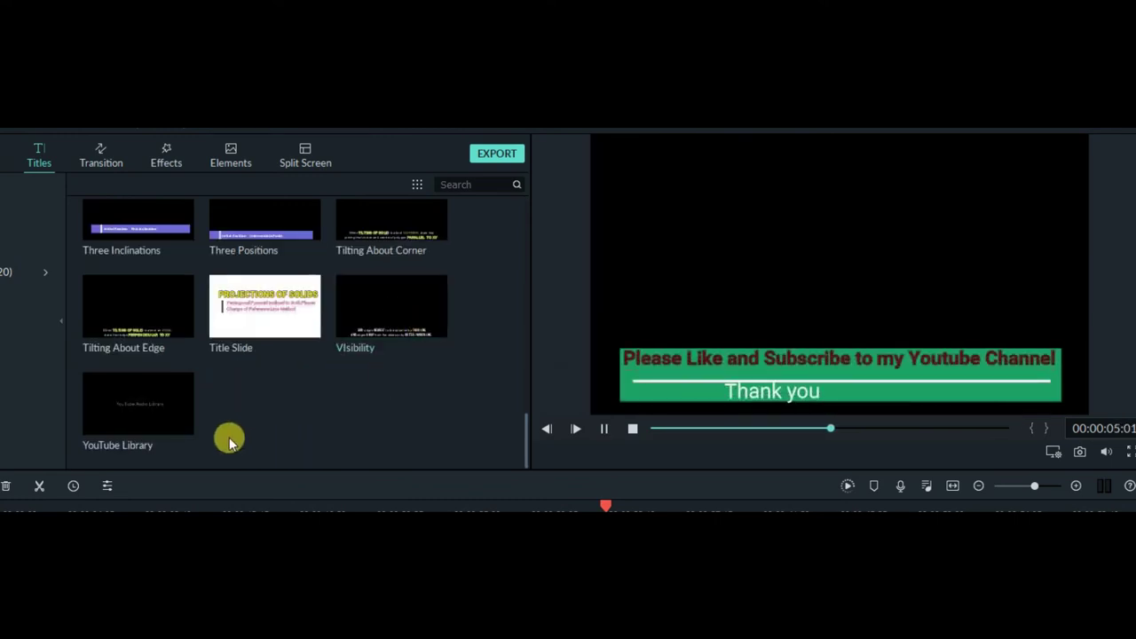
click(169, 415)
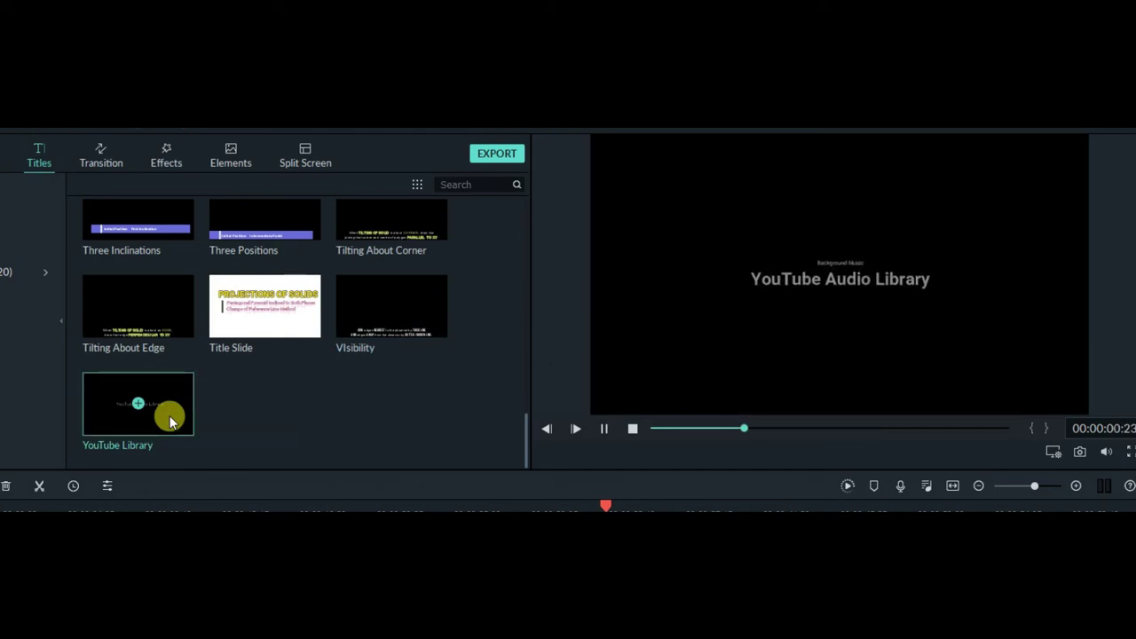